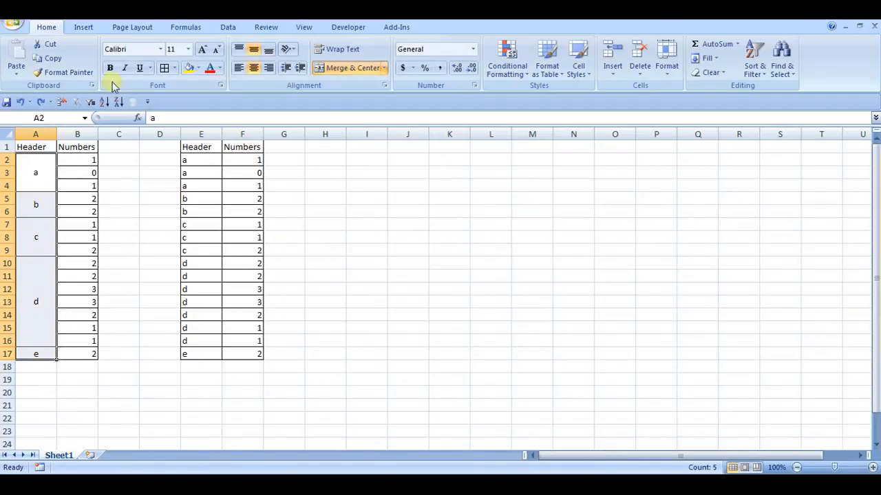
# Unmerge the header cells in A2:A17 and select only the blank cells within that range using Go To Special.
pyautogui.click(351, 70)
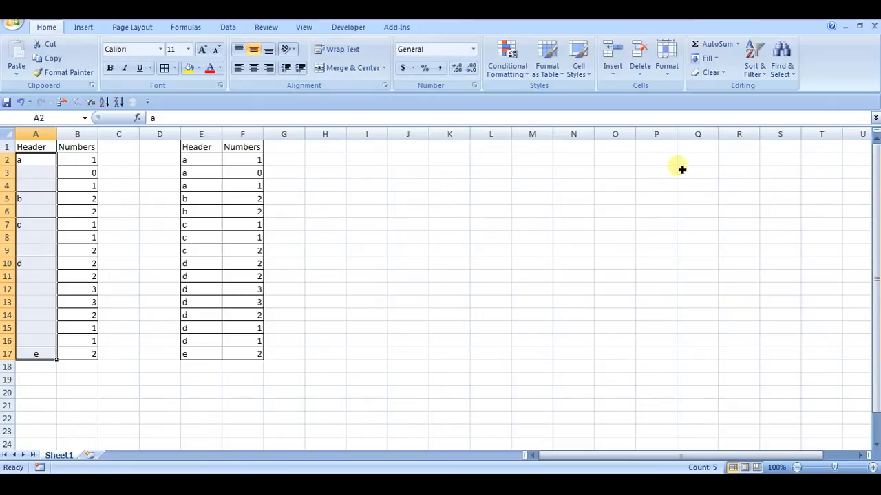
pyautogui.click(786, 61)
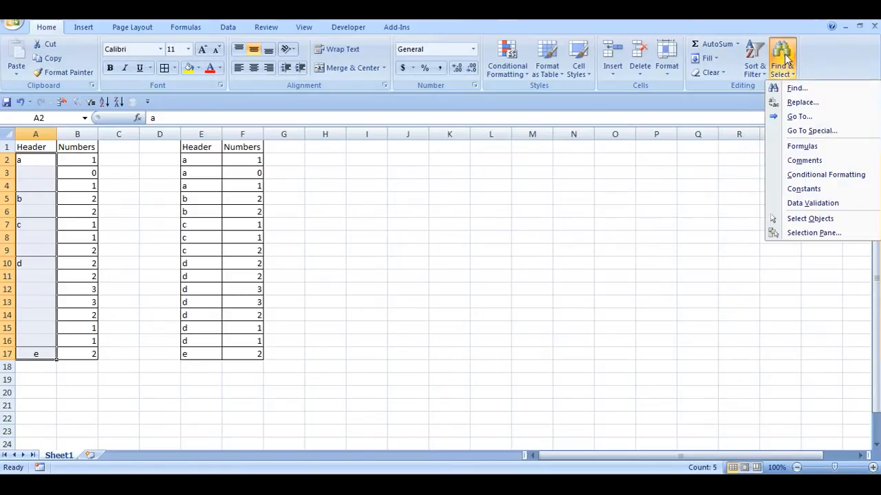
pyautogui.click(803, 131)
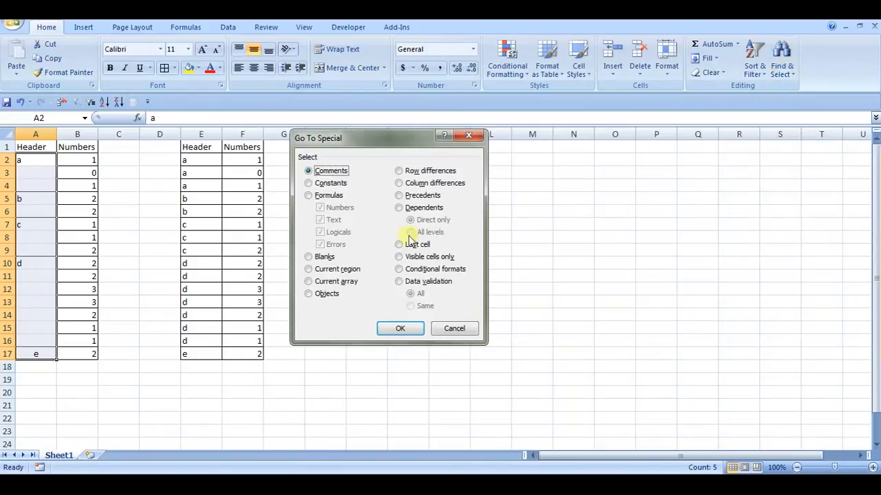
pyautogui.click(309, 257)
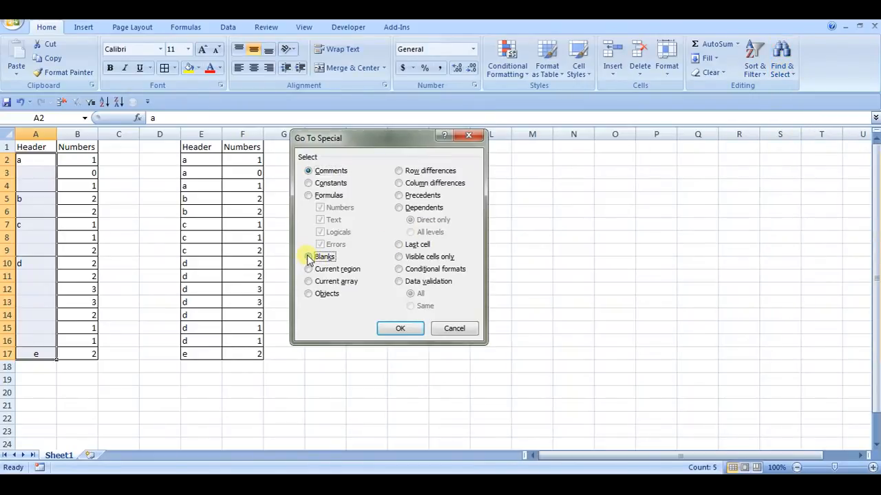
pyautogui.click(399, 328)
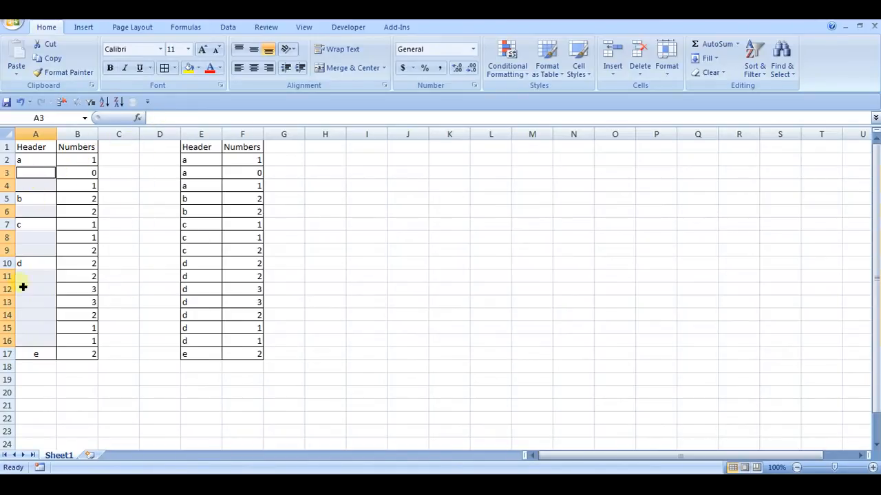
# Fill all selected blank cells in column A at once with the relative formula =A2, entered from A3.
pyautogui.click(180, 121)
pyautogui.write('=')
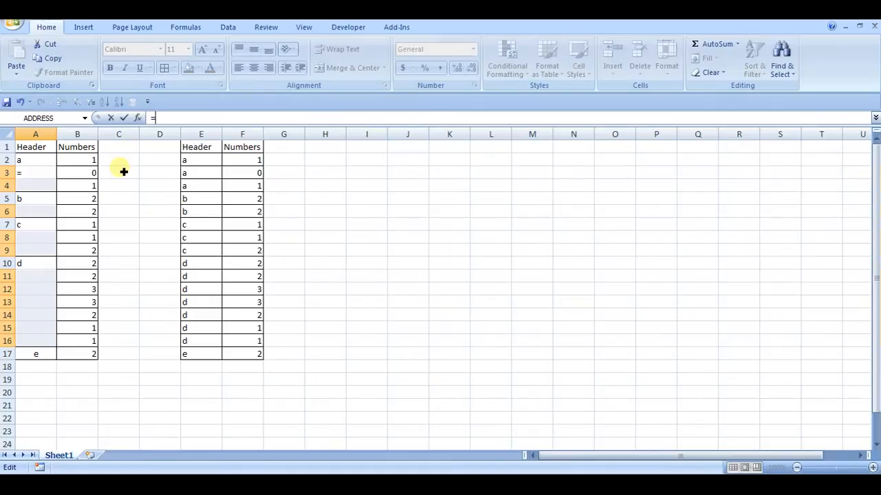
pyautogui.click(45, 163)
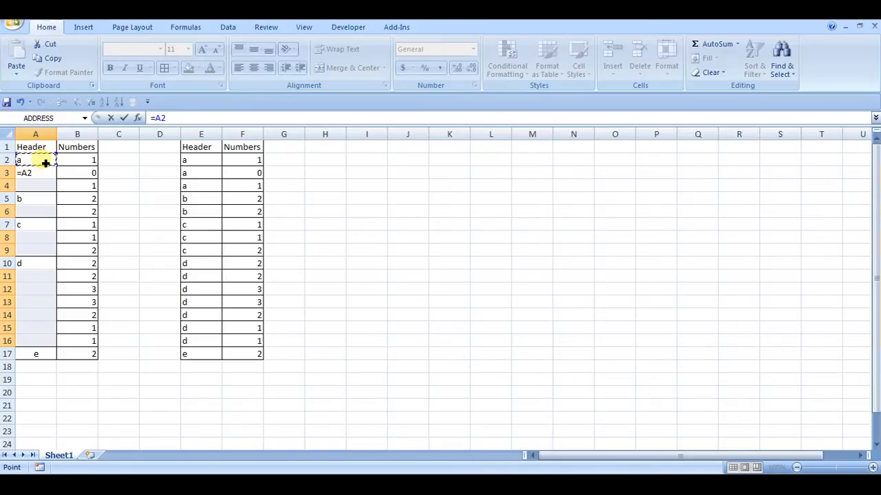
pyautogui.hotkey('ctrl', 'Return')
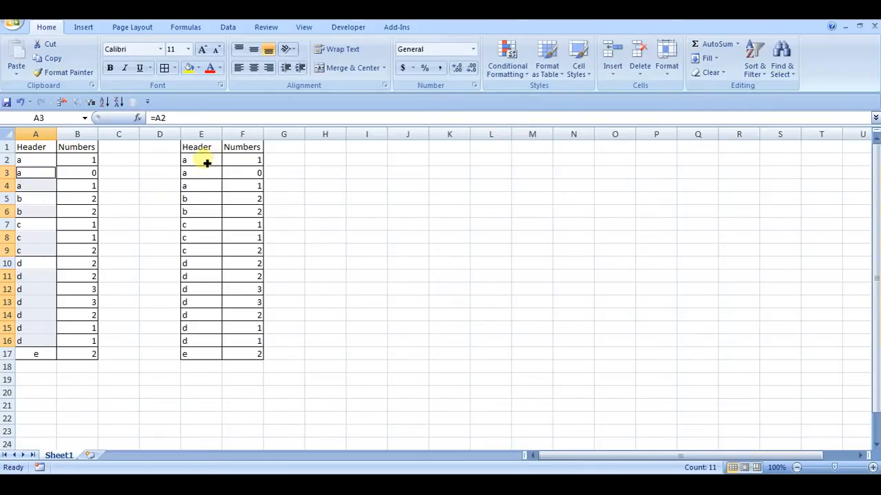
# Inspect the filled formulas in cells A4 and A6 without changing them.
pyautogui.click(39, 187)
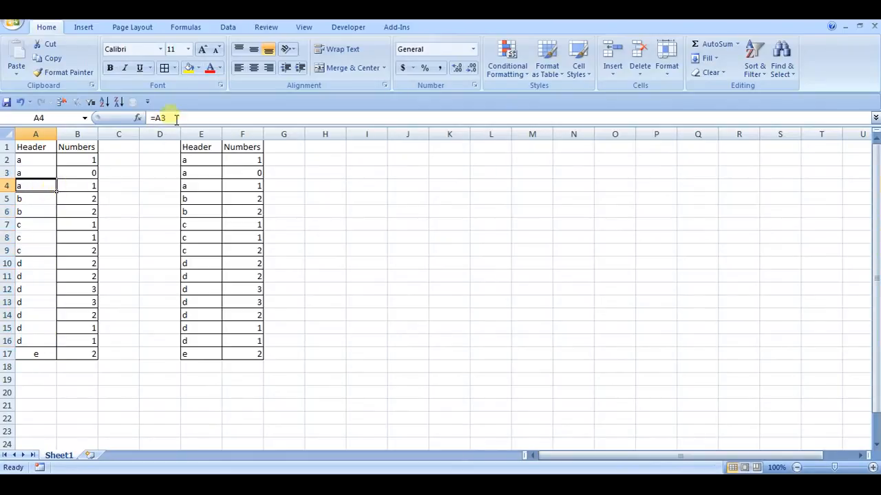
pyautogui.doubleClick(33, 189)
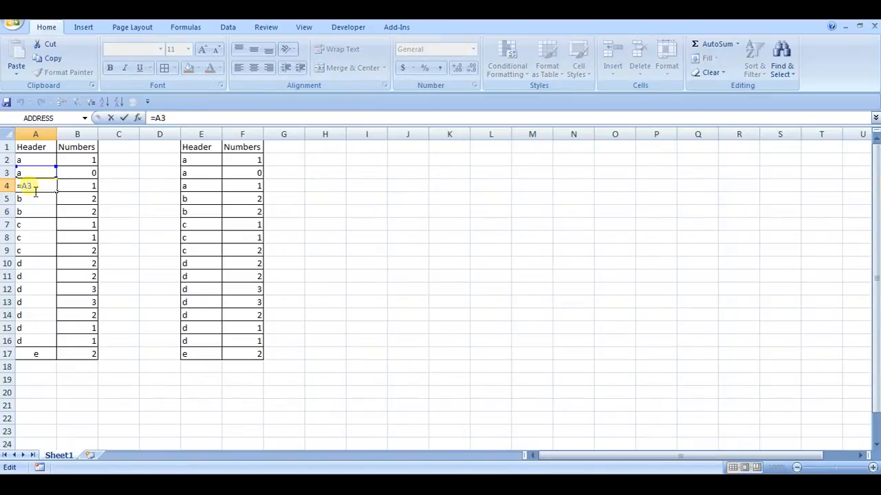
pyautogui.press('Escape')
pyautogui.doubleClick(38, 216)
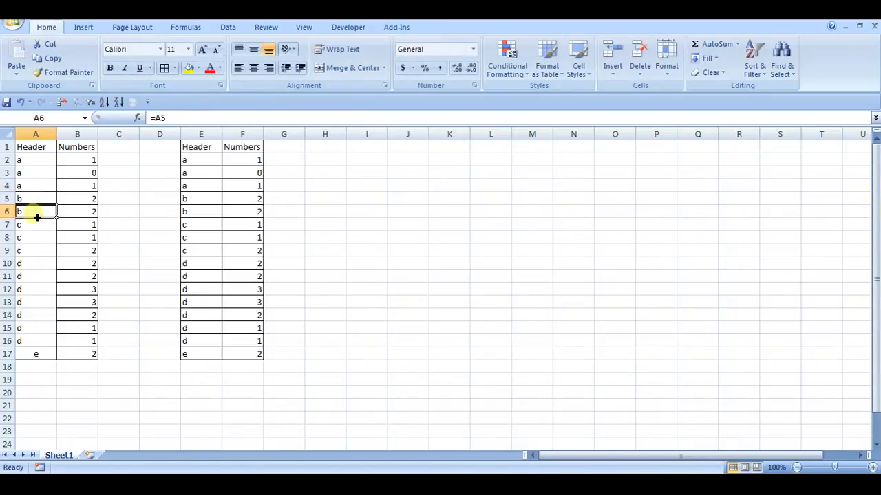
pyautogui.press('Escape')
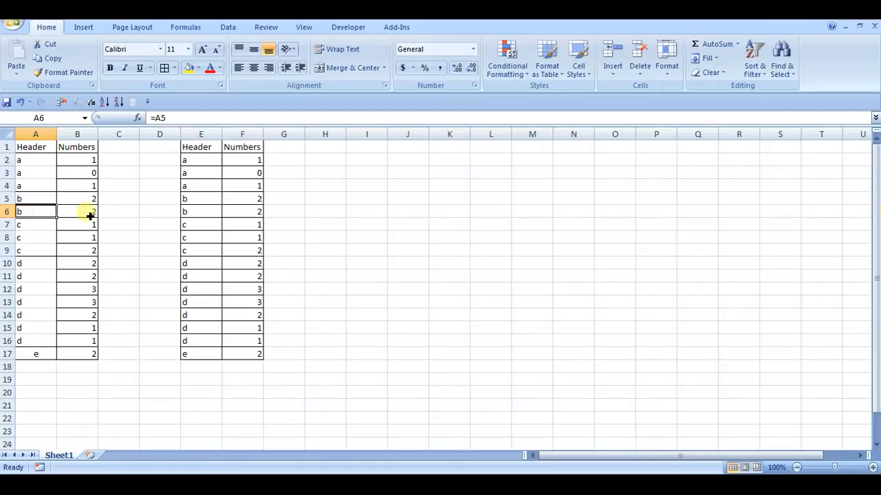
# Undo the blank-cell fill and the unmerging, and unmerge the header cells in A2:A17 again.
pyautogui.hotkey('ctrl', 'z')
pyautogui.hotkey('ctrl', 'z')
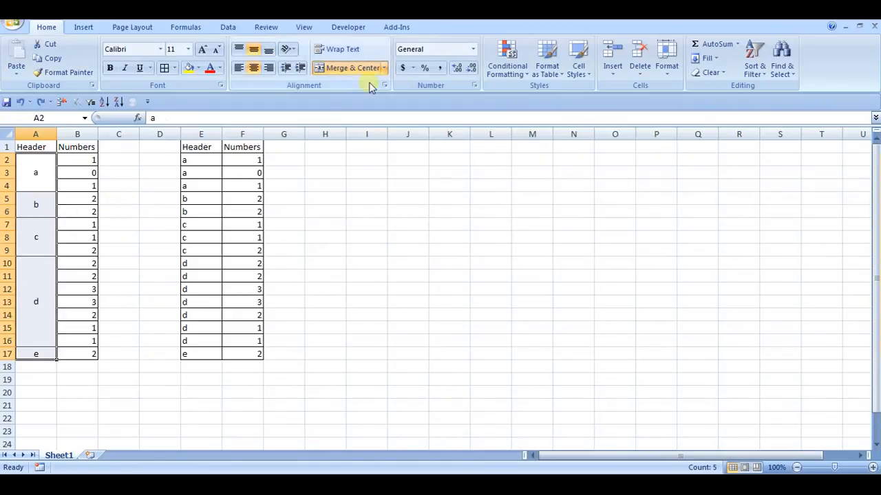
pyautogui.click(341, 69)
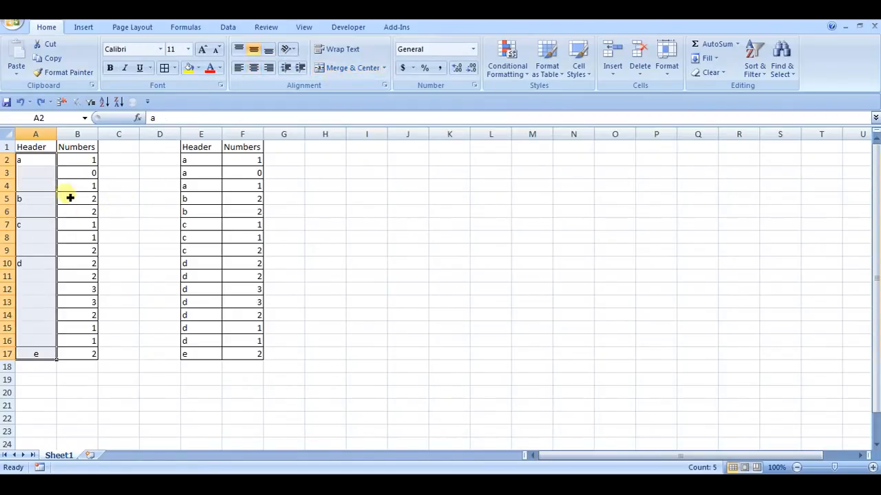
pyautogui.click(43, 187)
# Enter the formula =IF(A2<>"",A2,C1) in C2 and fill it down through C17.
pyautogui.click(123, 160)
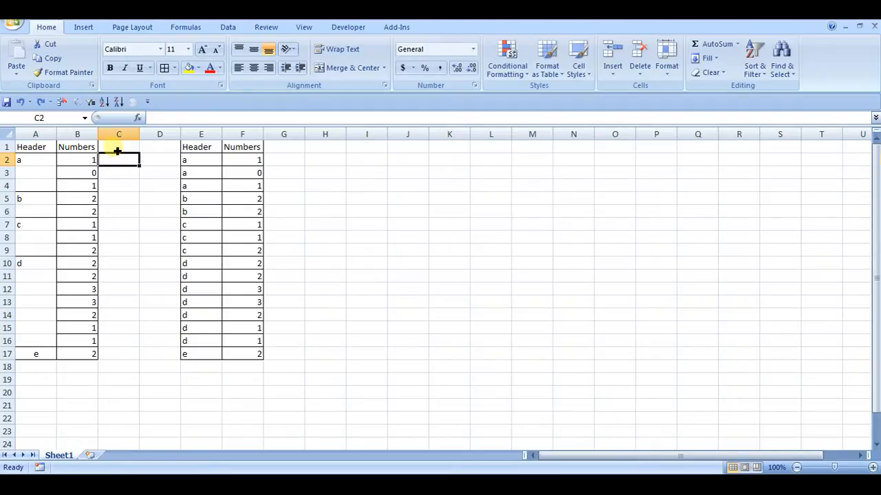
pyautogui.write('=IF')
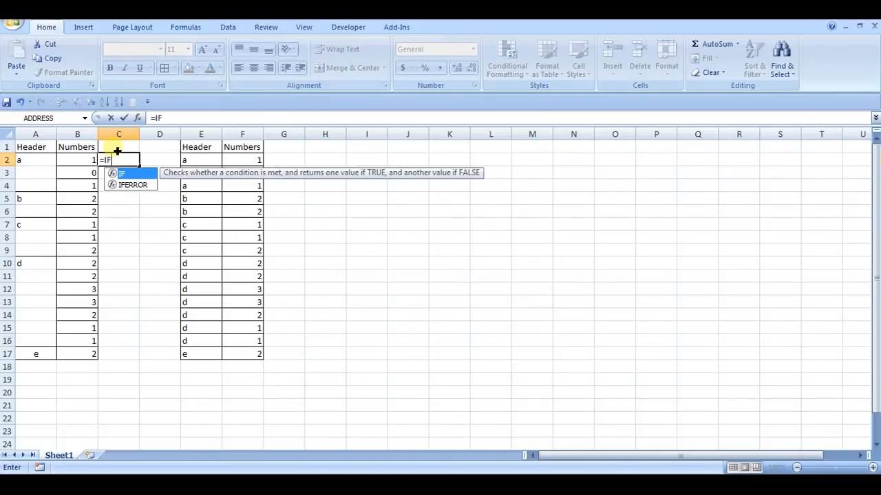
pyautogui.write('(')
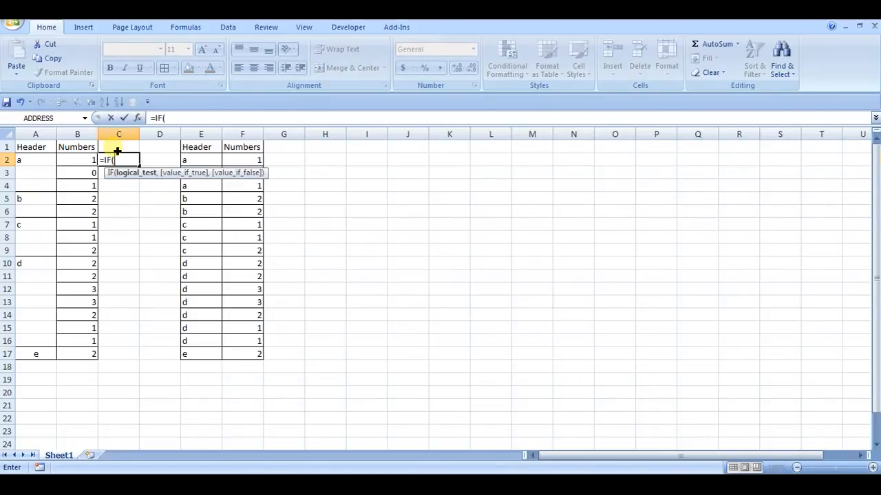
pyautogui.click(38, 162)
pyautogui.write('<>"')
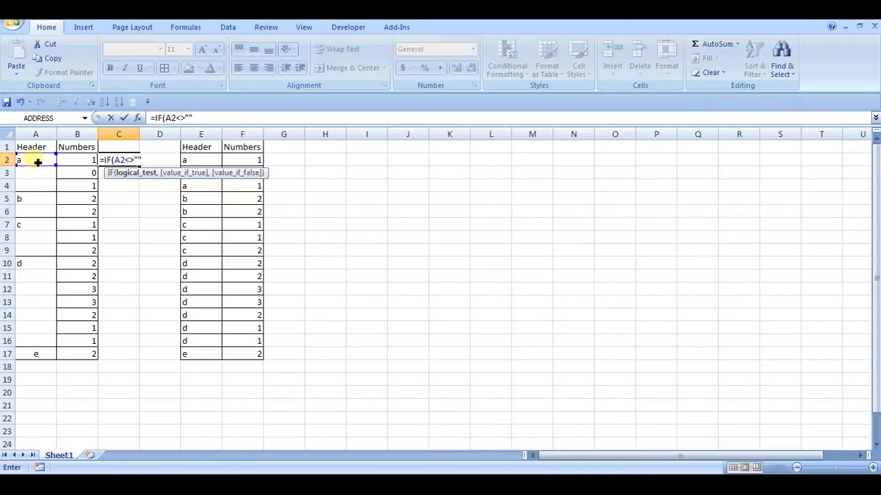
pyautogui.write(',')
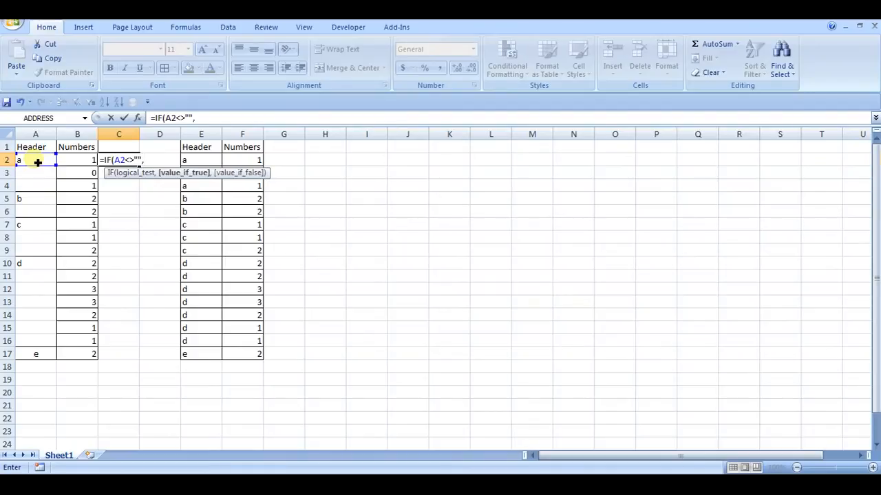
pyautogui.click(38, 161)
pyautogui.write(',')
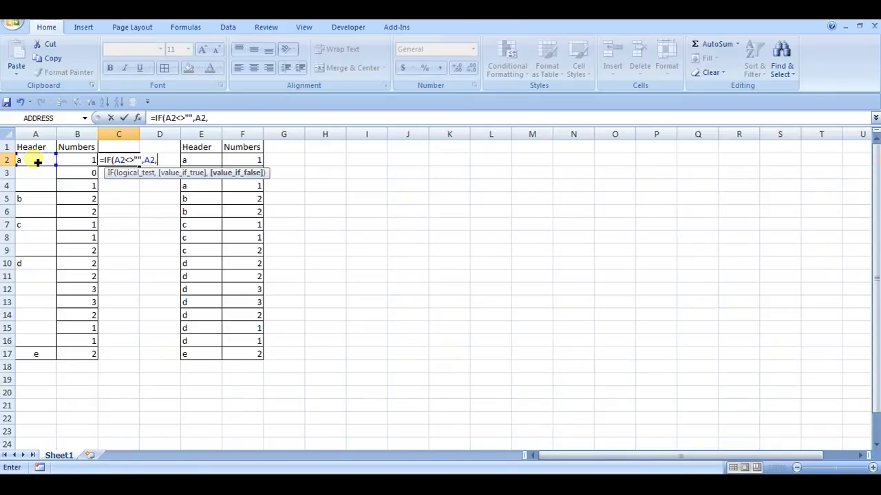
pyautogui.click(134, 148)
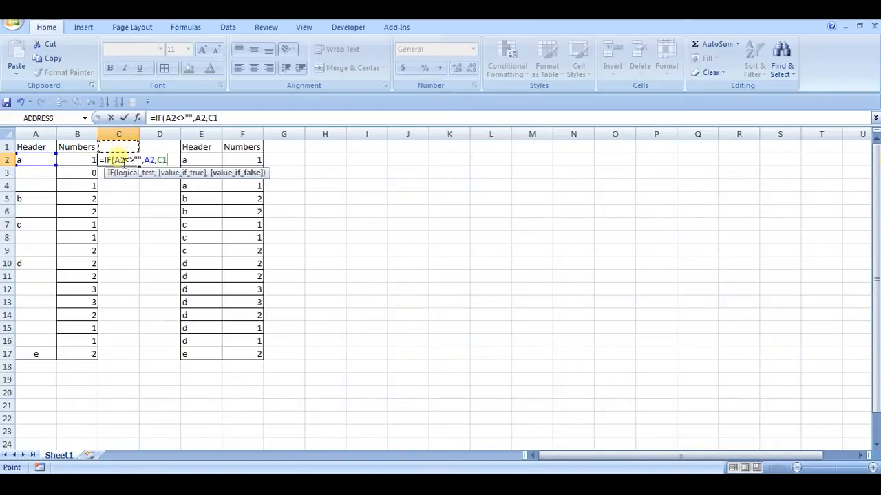
pyautogui.write(')')
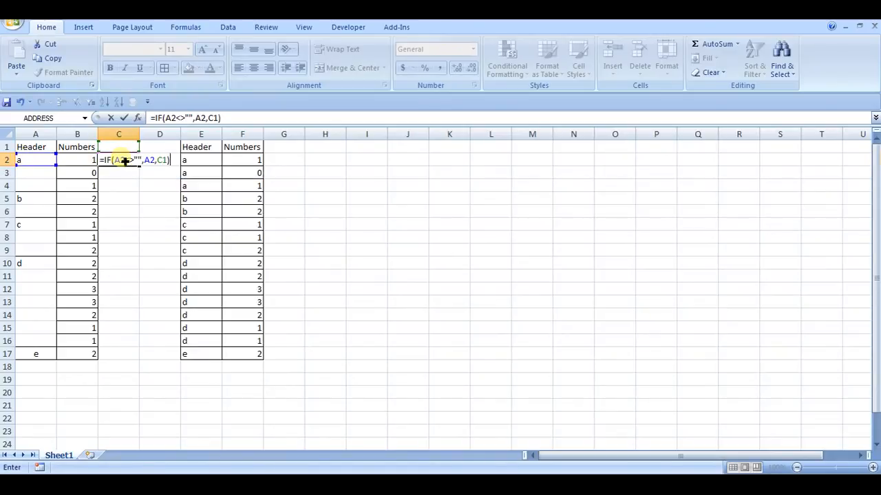
pyautogui.press('Return')
pyautogui.click(124, 160)
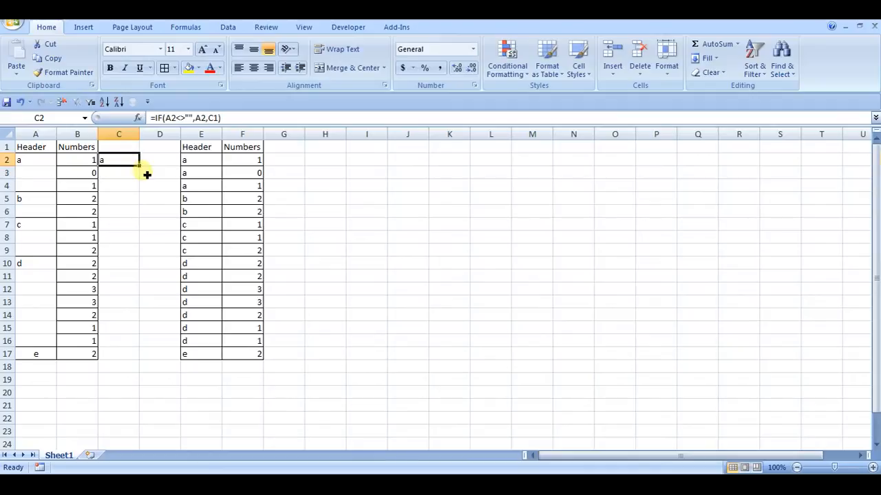
pyautogui.moveTo(142, 172); pyautogui.dragTo(142, 366)
# Evaluate the IF formula in C3 step by step to its result, and close the evaluation.
pyautogui.click(127, 173)
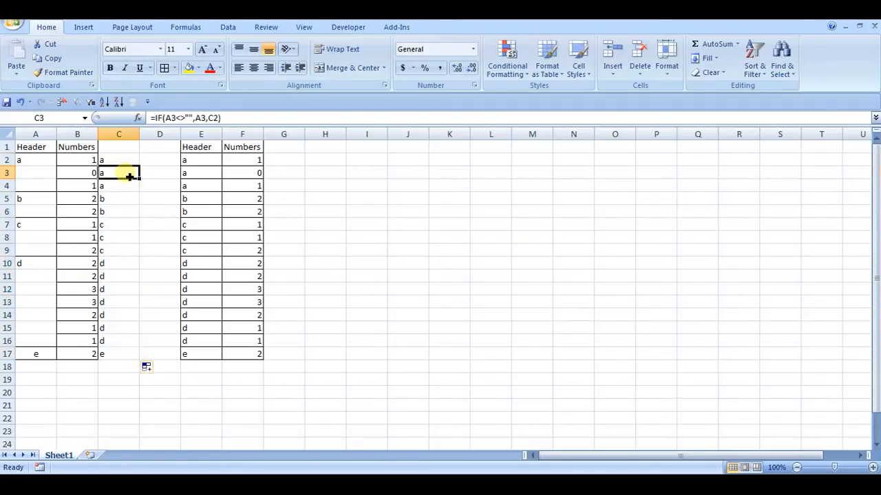
pyautogui.click(186, 27)
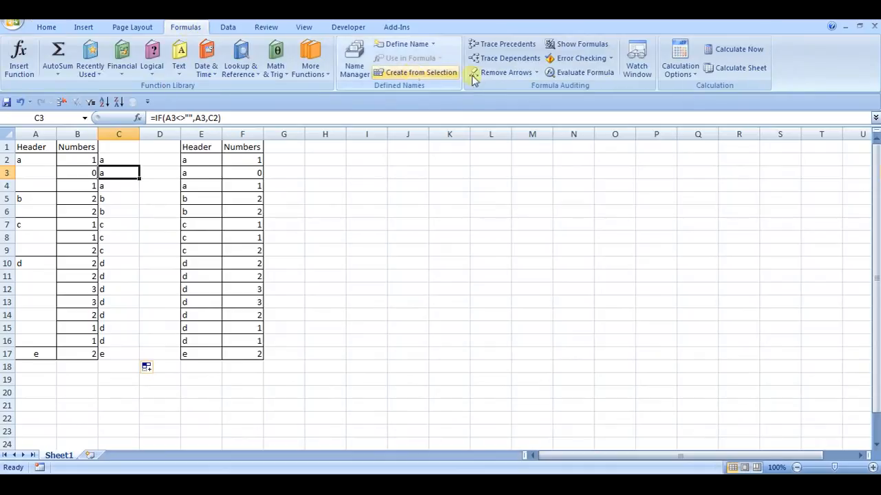
pyautogui.click(568, 73)
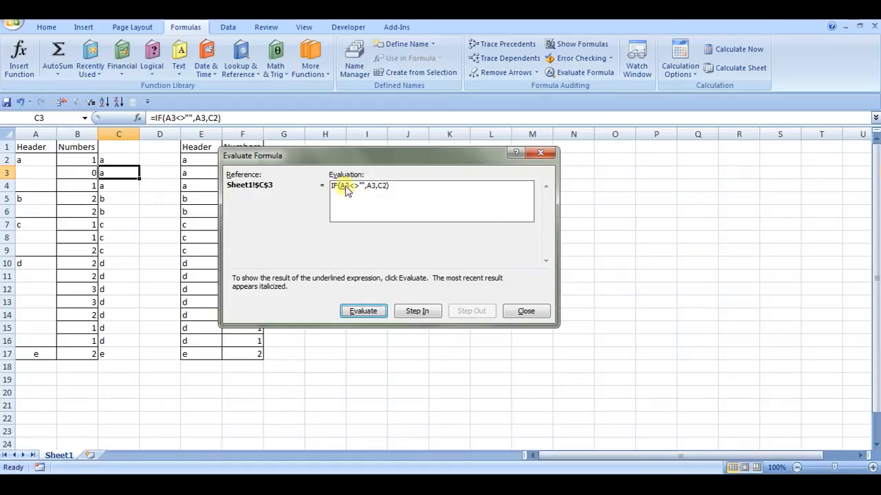
pyautogui.click(364, 312)
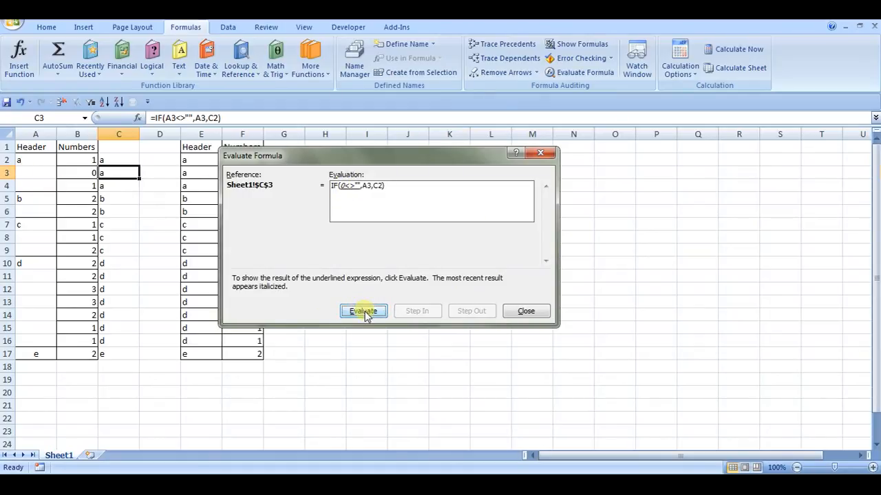
pyautogui.click(364, 311)
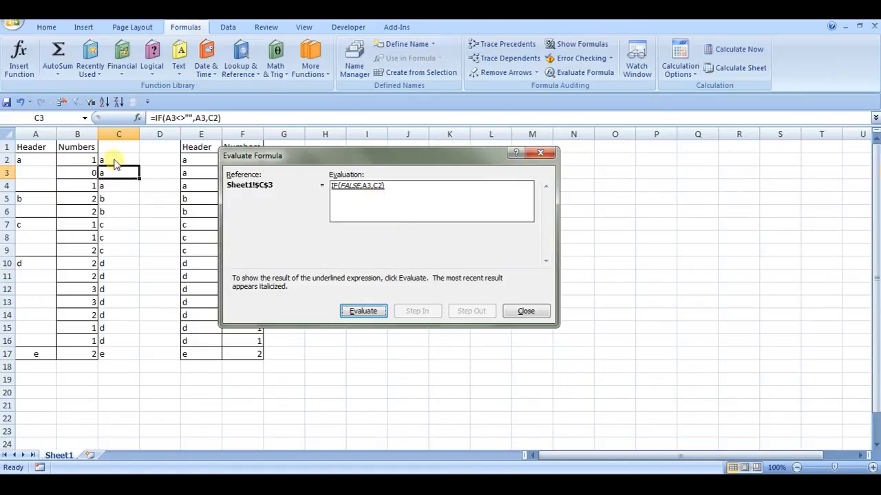
pyautogui.click(365, 311)
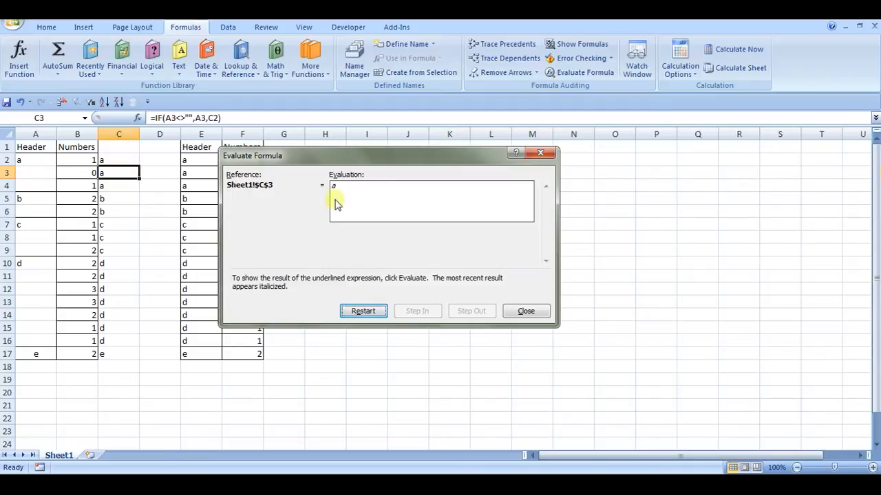
pyautogui.click(525, 311)
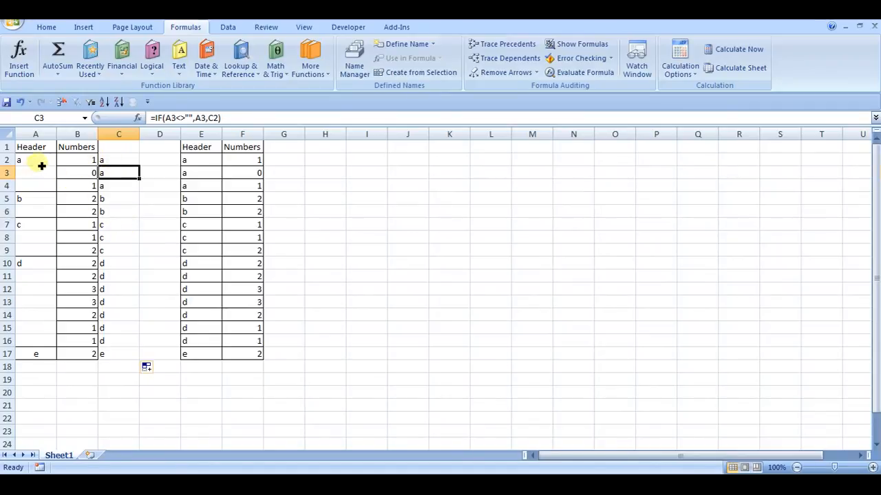
# Copy C2:C17 and paste it back in place as values only.
pyautogui.moveTo(121, 161); pyautogui.dragTo(121, 355)
pyautogui.hotkey('ctrl', 'c')
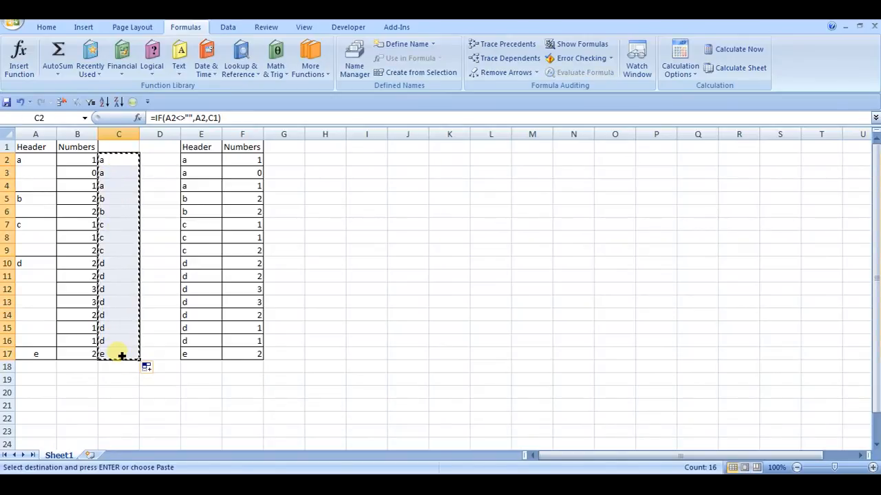
pyautogui.click(46, 29)
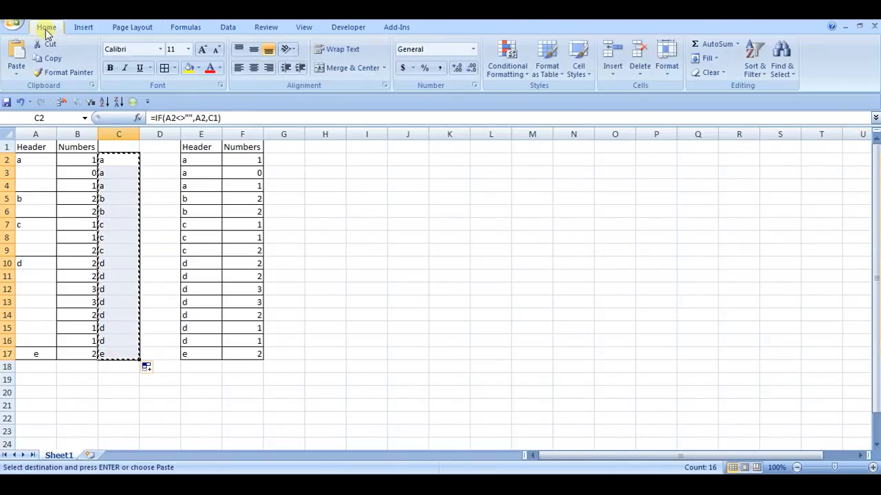
pyautogui.click(16, 74)
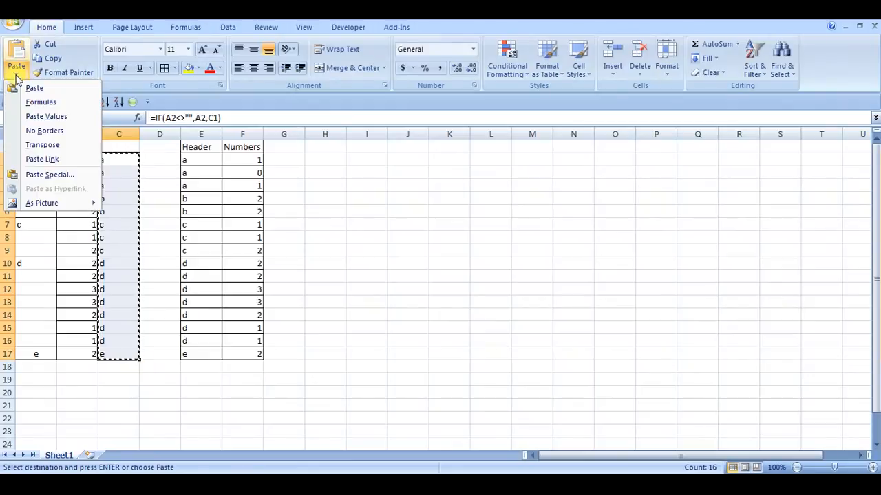
pyautogui.click(61, 116)
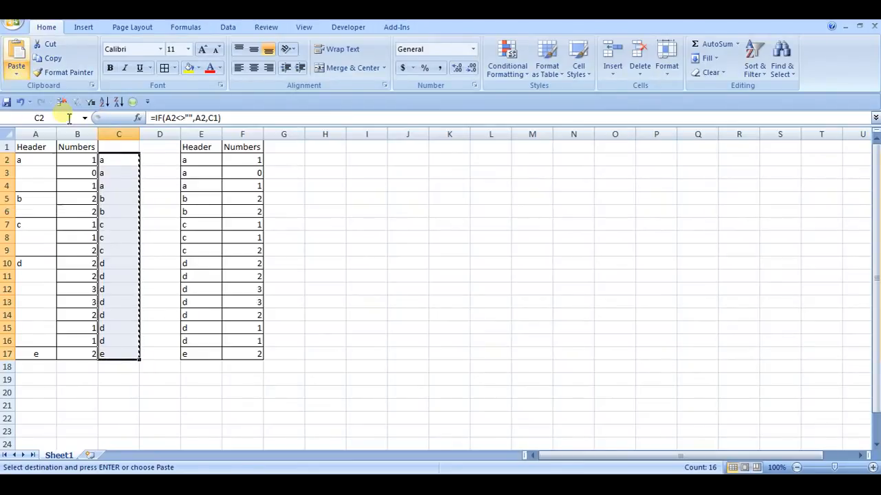
pyautogui.click(118, 186)
# Select only the blank cells within A2:A17 using Go To Special.
pyautogui.moveTo(35, 160); pyautogui.dragTo(34, 353)
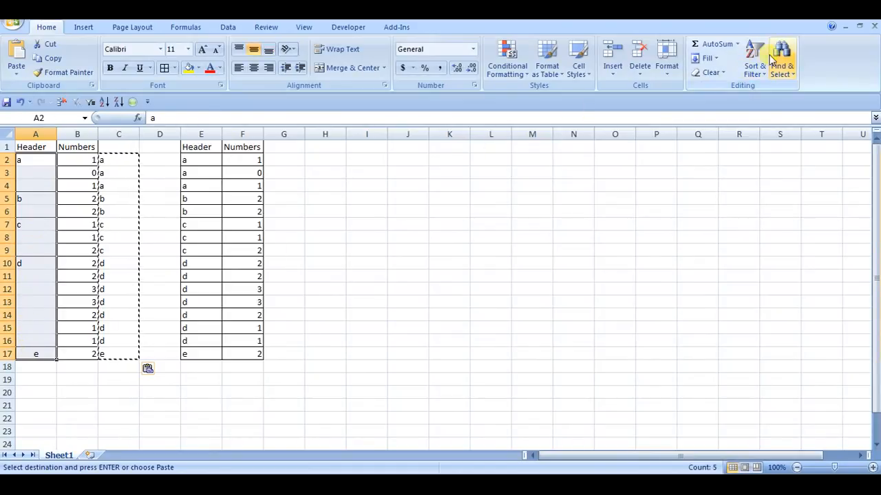
pyautogui.click(772, 59)
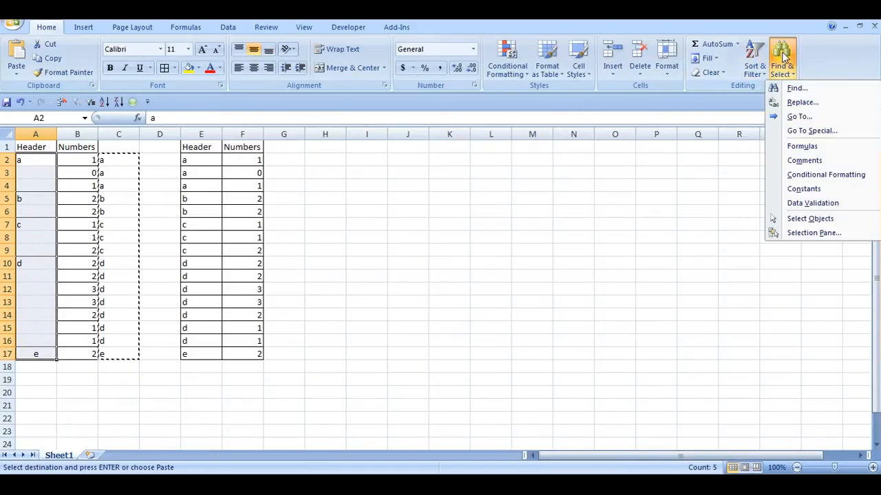
pyautogui.click(813, 131)
pyautogui.click(307, 257)
pyautogui.click(400, 327)
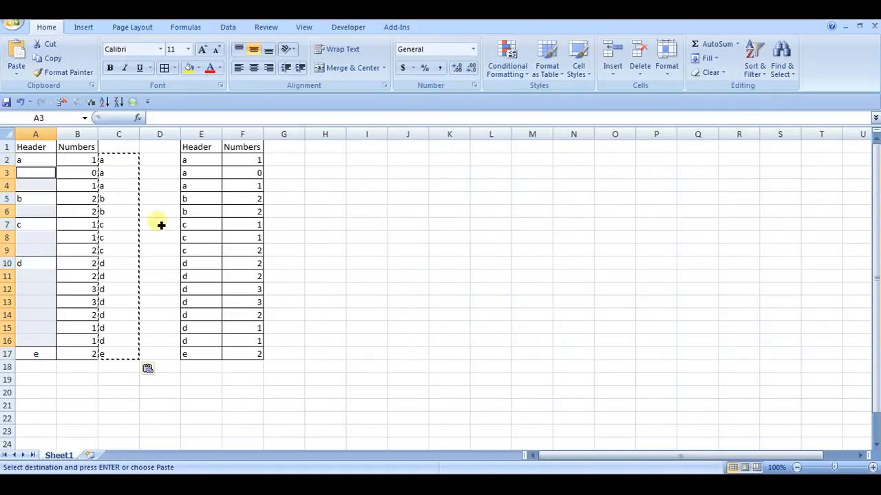
# Fill all the selected blank cells in column A with the formula =A2, so each one references the cell above it.
pyautogui.click(177, 121)
pyautogui.write('=')
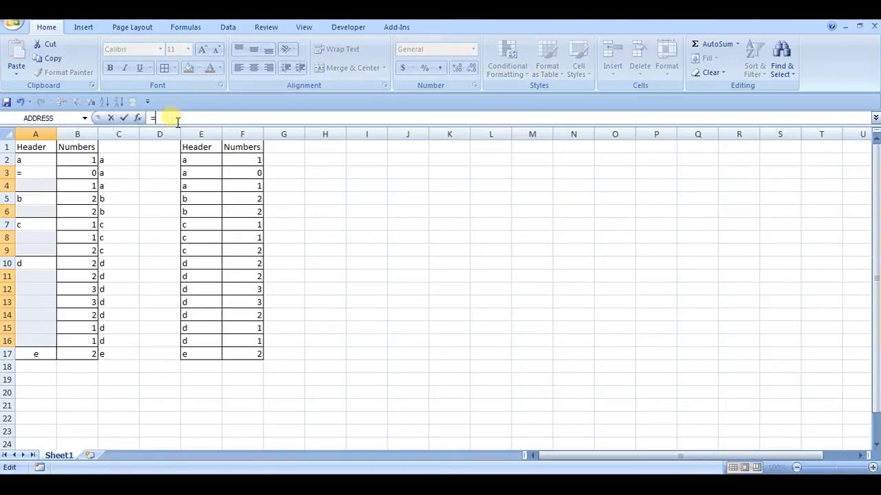
pyautogui.click(42, 164)
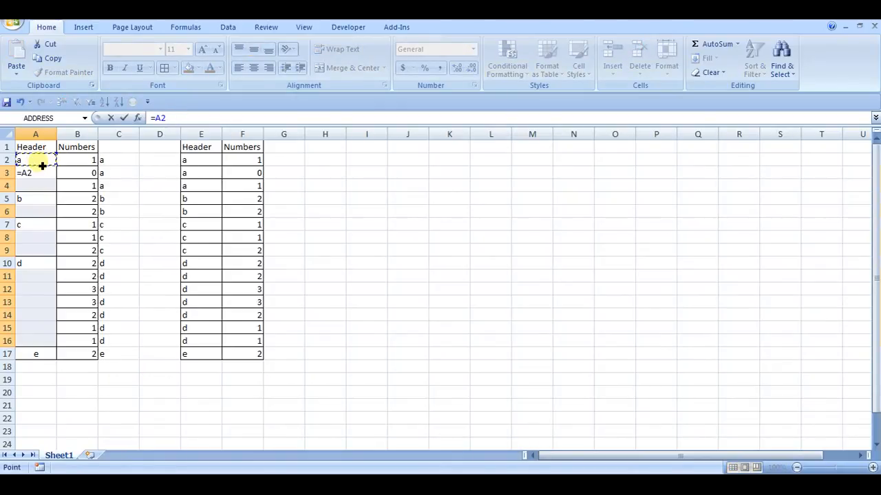
pyautogui.hotkey('ctrl', 'Return')
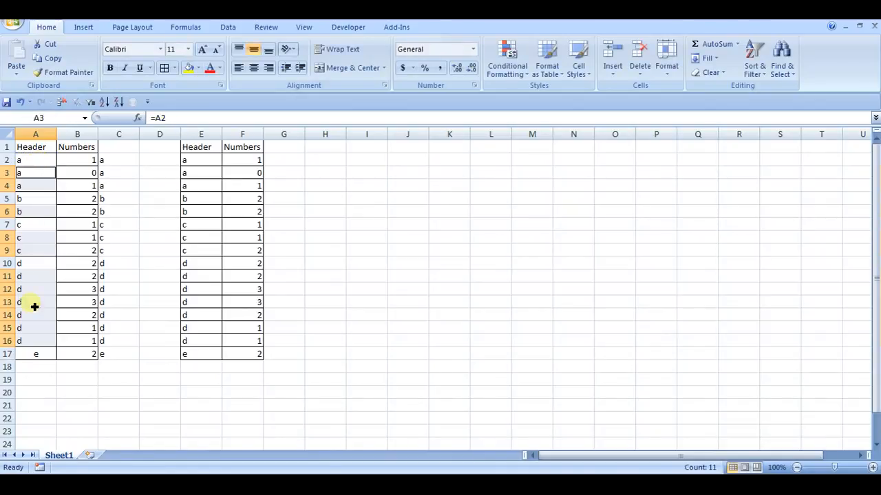
# Copy A2:A17 and paste it back in place as values only, clearing the copy marquee.
pyautogui.moveTo(42, 162); pyautogui.dragTo(48, 352)
pyautogui.hotkey('ctrl', 'c')
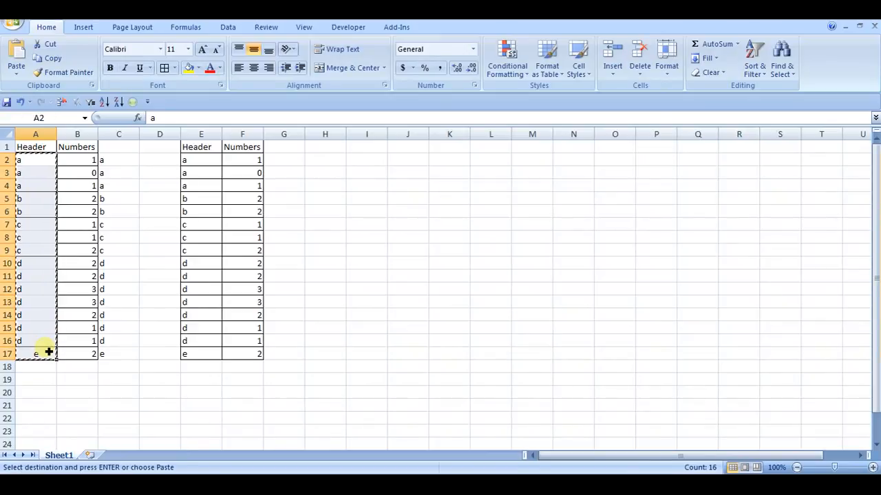
pyautogui.click(15, 77)
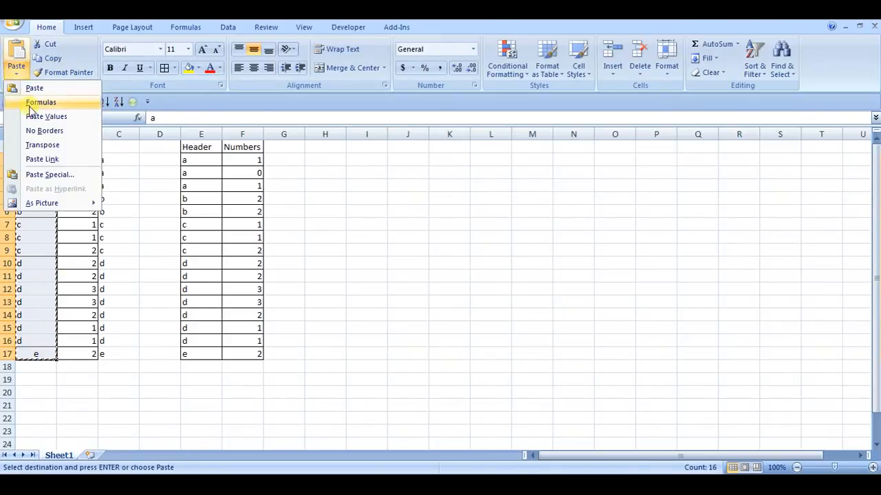
pyautogui.click(45, 117)
pyautogui.press('Escape')
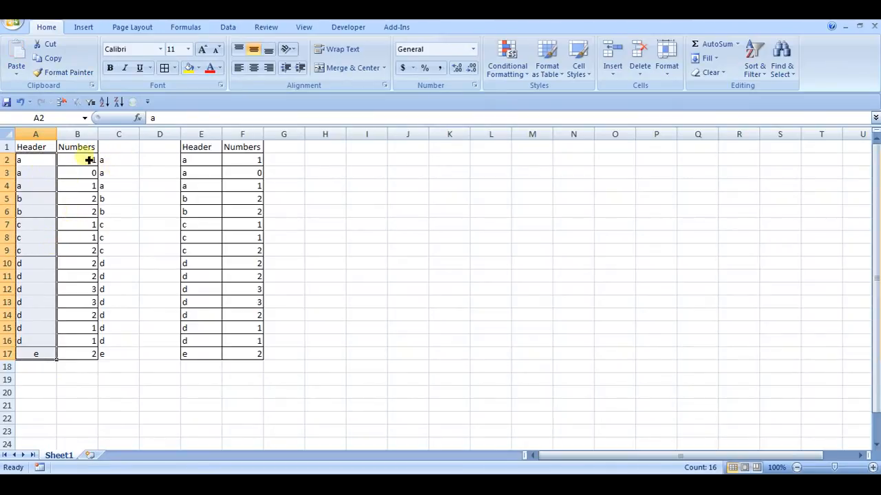
# Enter the formula =if(A2<>"",A2,C1) in C2, and select the reference table E1:F17.
pyautogui.moveTo(34, 165); pyautogui.dragTo(87, 356)
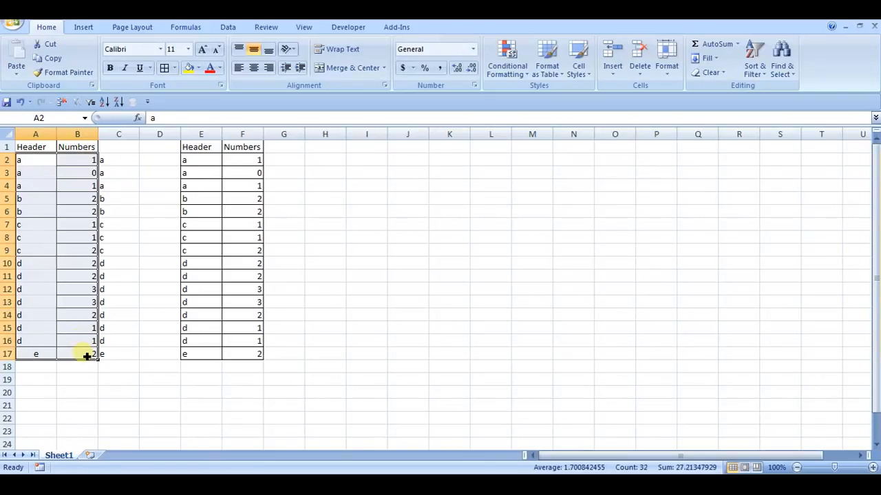
pyautogui.doubleClick(125, 160)
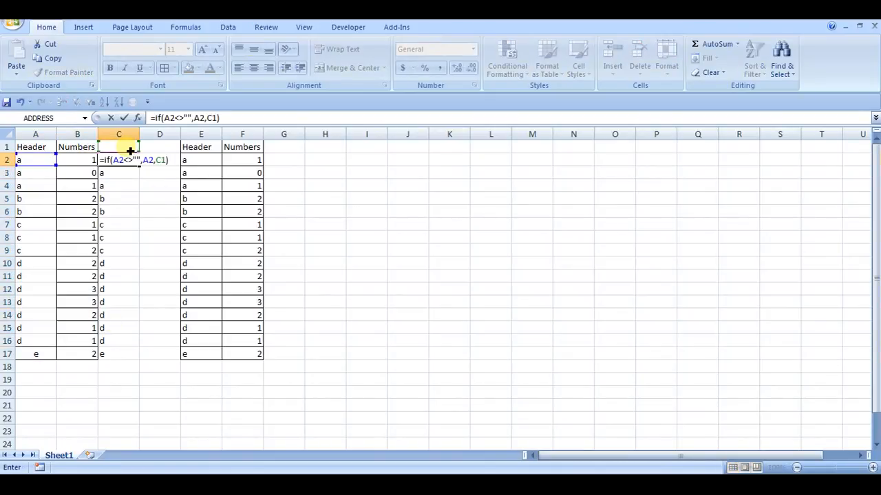
pyautogui.press('Return')
pyautogui.moveTo(202, 149); pyautogui.dragTo(236, 356)
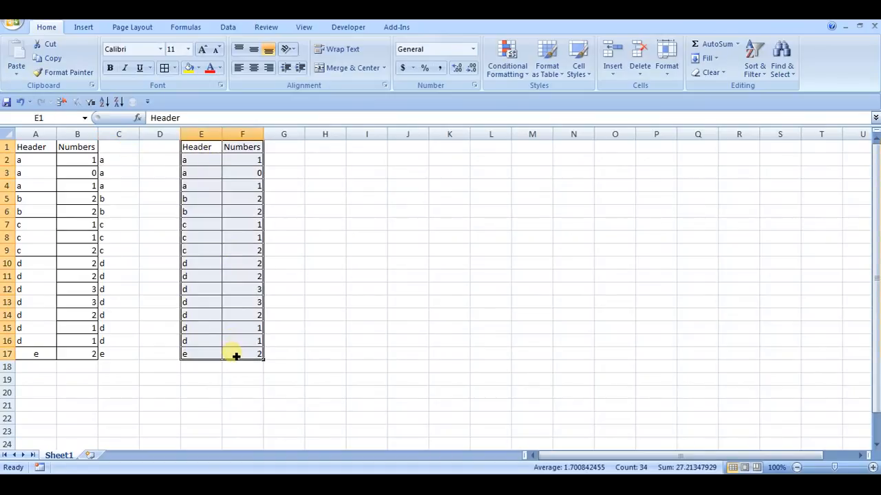